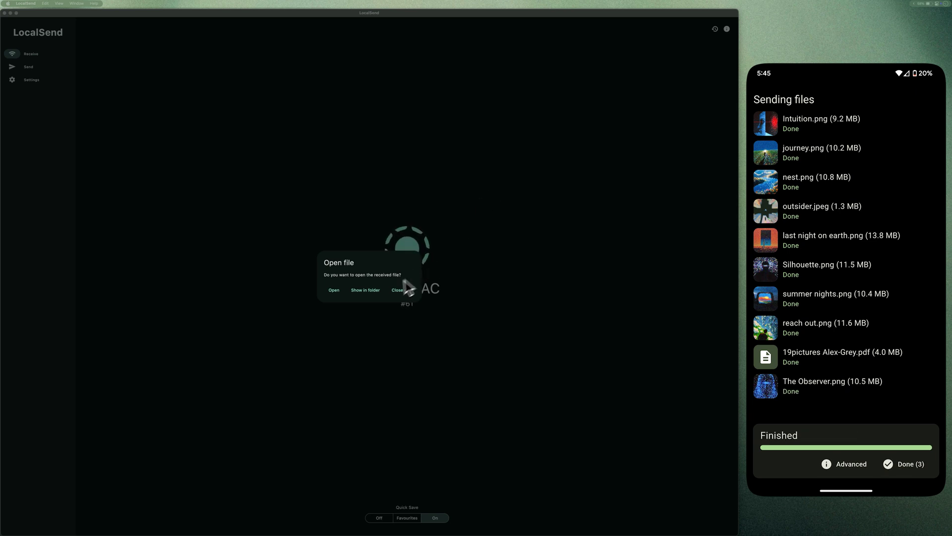
- Show the ten received phone files in their Downloads folder and select all of them
{"action": "left_click", "coordinate": [365, 290]}
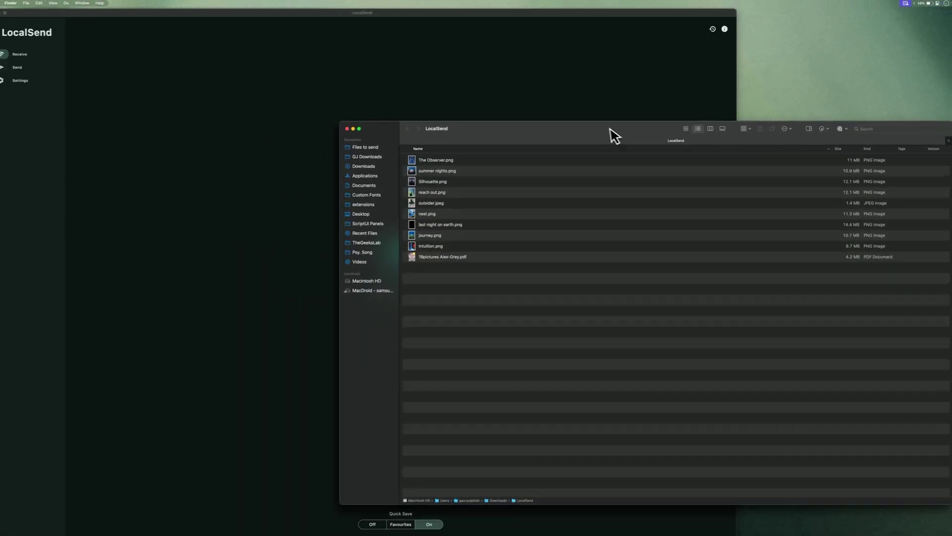
{"action": "left_click_drag", "start_coordinate": [613, 134], "coordinate": [645, 74]}
{"action": "left_click_drag", "start_coordinate": [584, 204], "coordinate": [549, 84]}
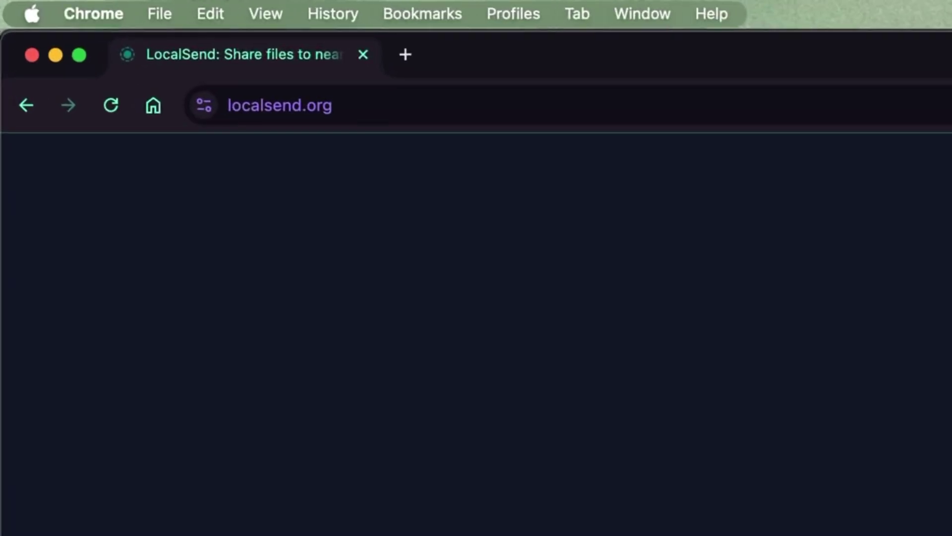
- Go to the Download page on localsend.org and view the Android download options
{"action": "left_click", "coordinate": [338, 324]}
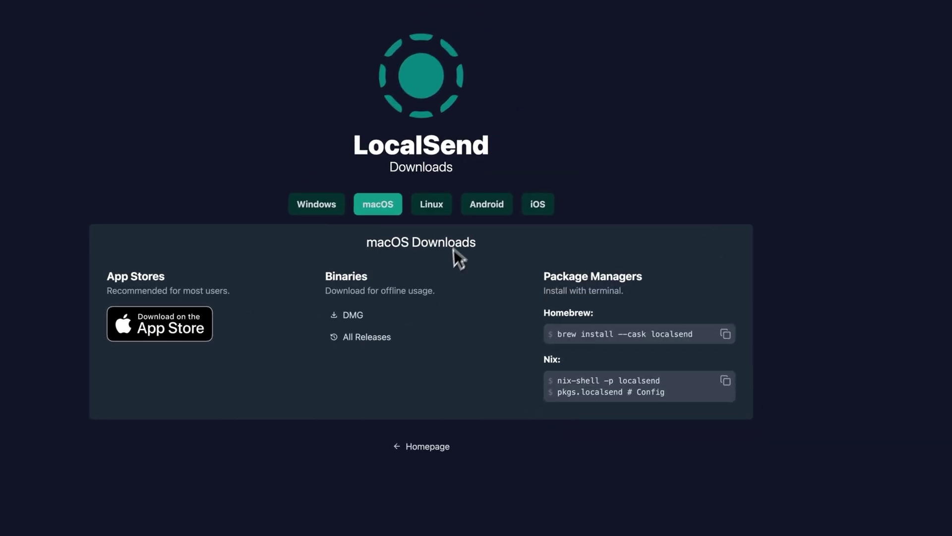
{"action": "left_click", "coordinate": [485, 211]}
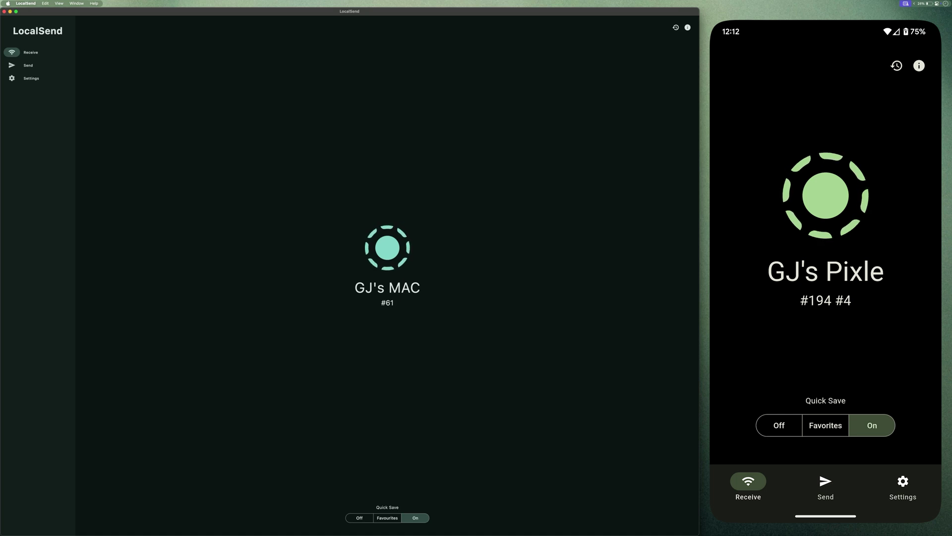
- In Settings, try a random device name, then keep the Mac's name and laptop device type
{"action": "left_click", "coordinate": [27, 82]}
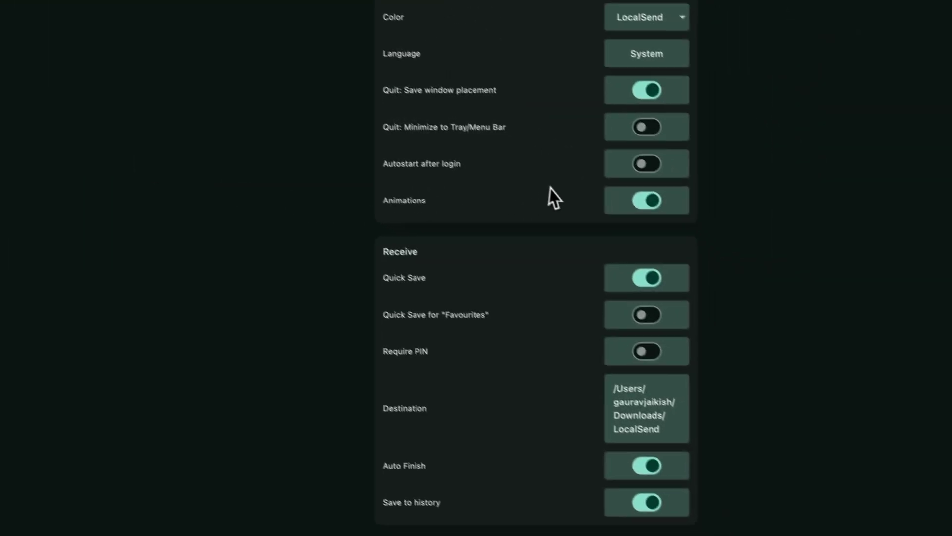
{"action": "scroll", "coordinate": [546, 183], "scroll_direction": "down", "scroll_amount": 10}
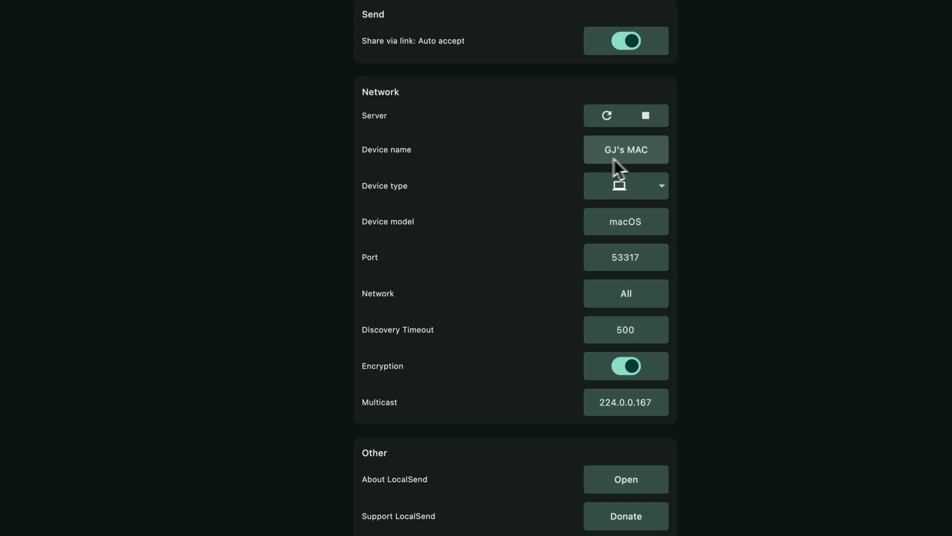
{"action": "left_click", "coordinate": [624, 153]}
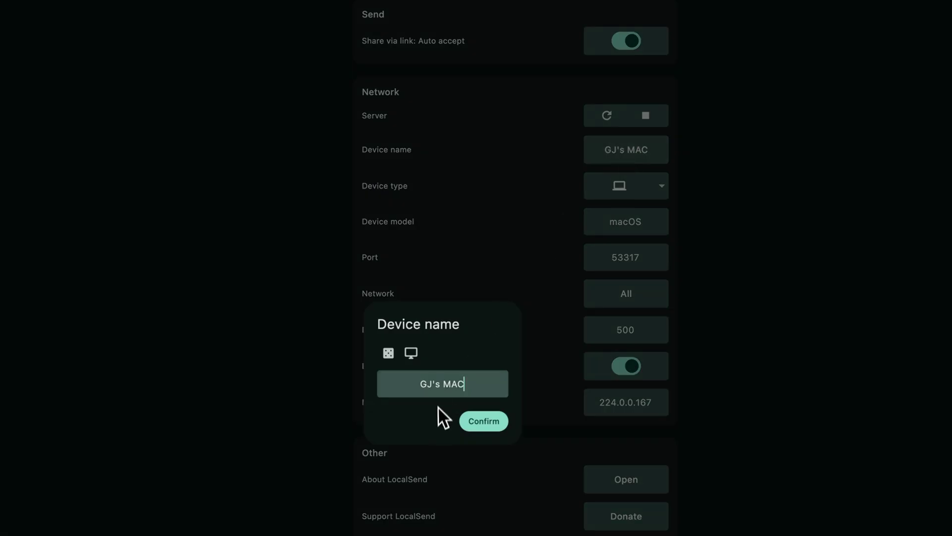
{"action": "left_click", "coordinate": [389, 354]}
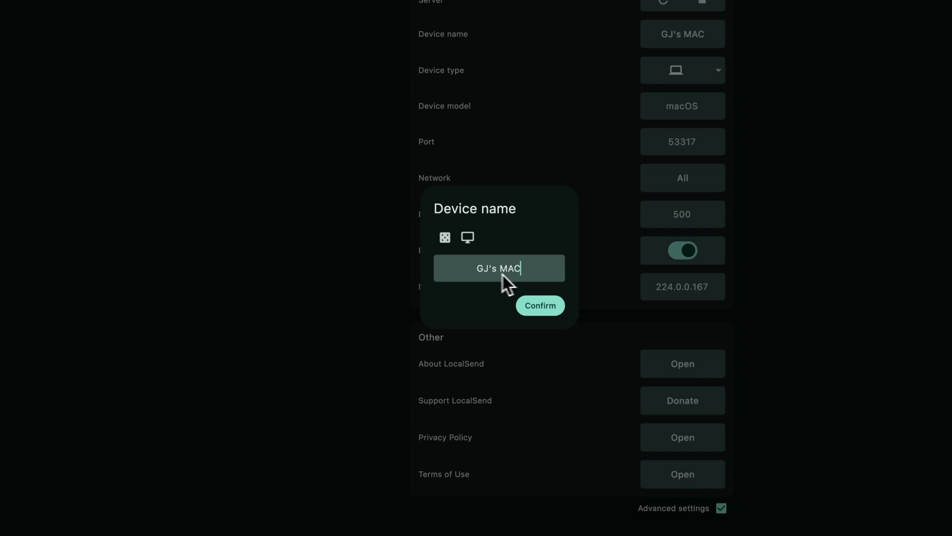
{"action": "left_click", "coordinate": [527, 305]}
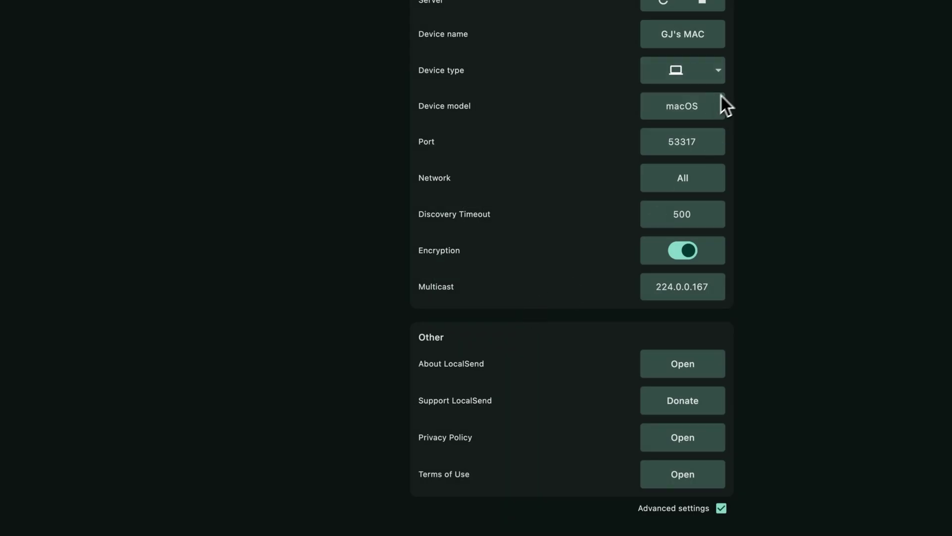
{"action": "left_click", "coordinate": [620, 207]}
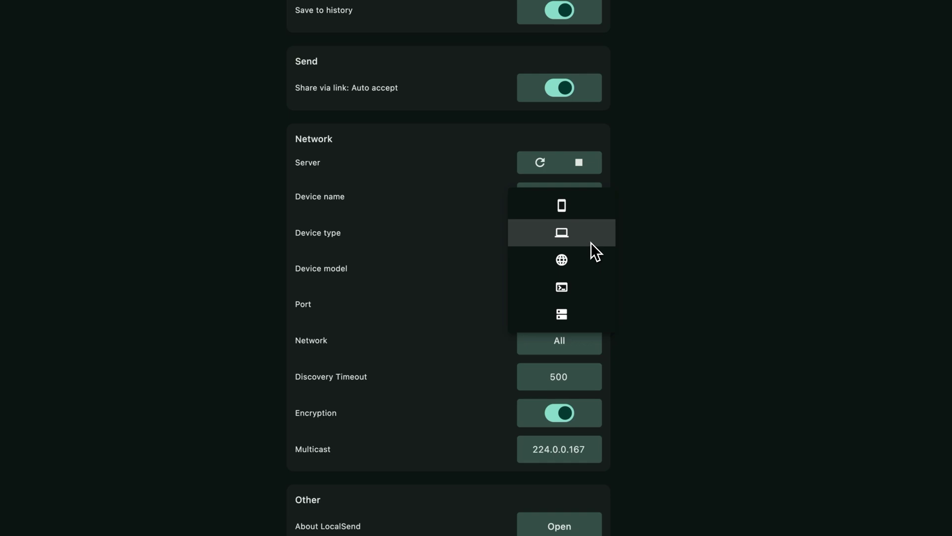
{"action": "left_click", "coordinate": [591, 242]}
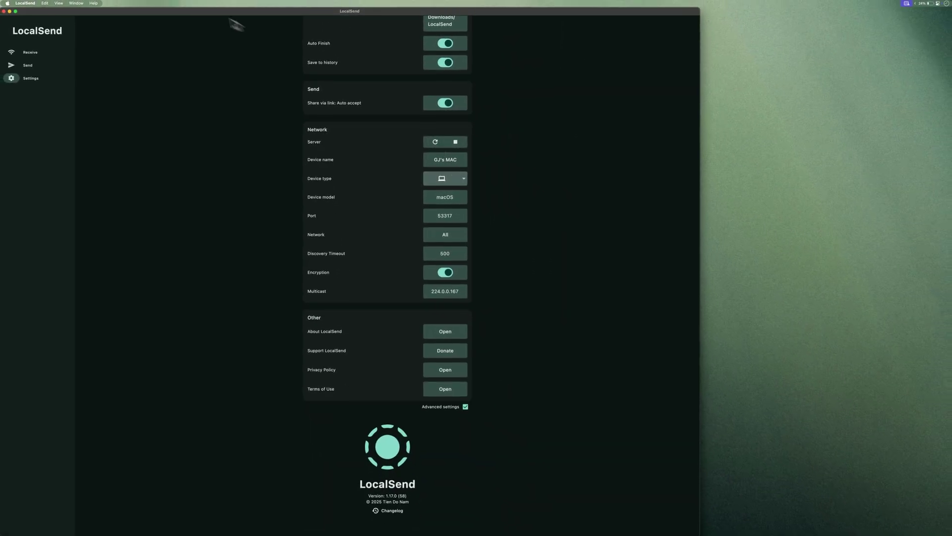
- Go back to Receive, toggle Quick Save off and back on, and dismiss its warning
{"action": "left_click", "coordinate": [12, 53]}
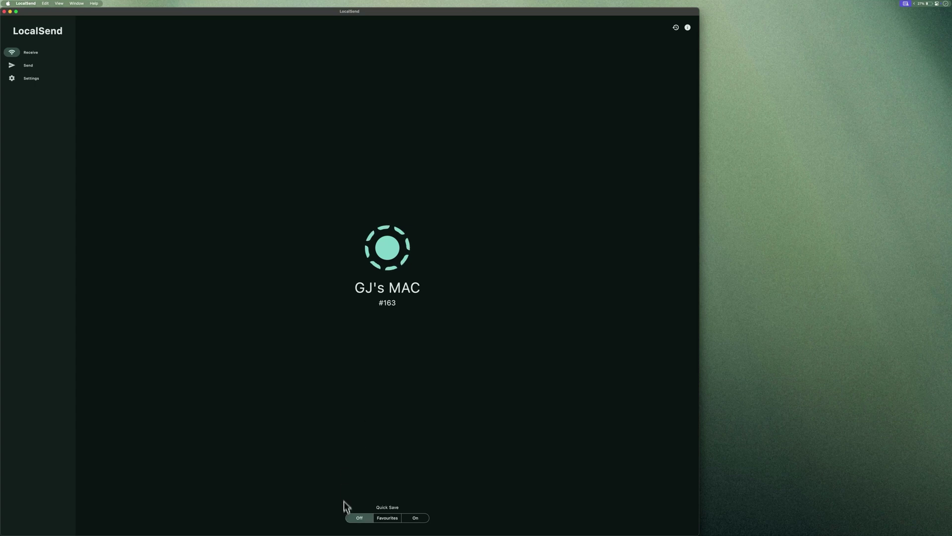
{"action": "left_click", "coordinate": [359, 517]}
{"action": "left_click", "coordinate": [435, 517]}
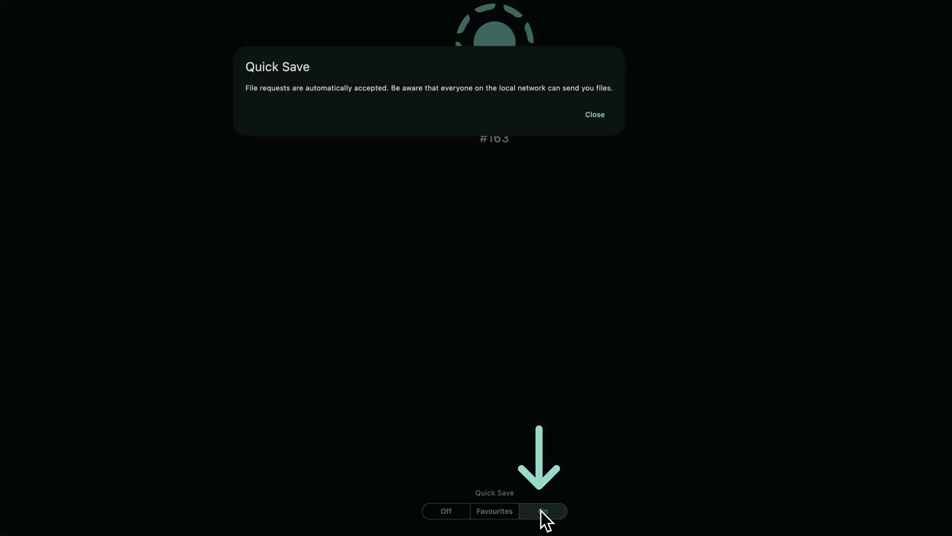
{"action": "left_click", "coordinate": [595, 114]}
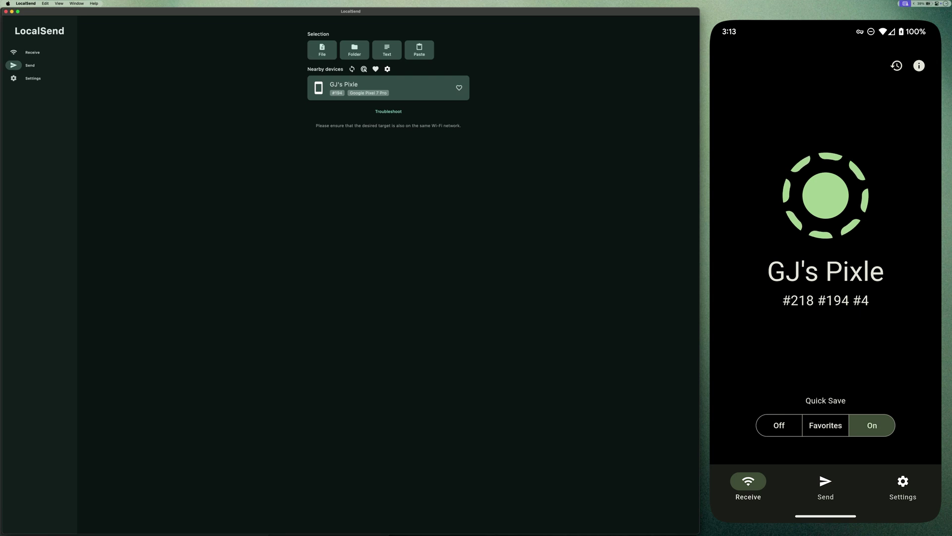
- Add the Files to Send folder's six files to LocalSend and send them to the phone
{"action": "key", "text": "super+Tab"}
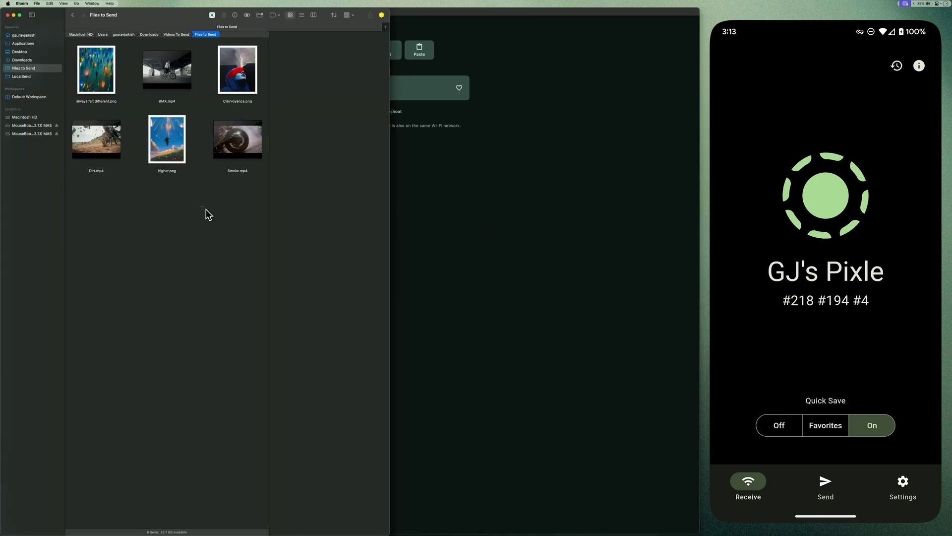
{"action": "left_click_drag", "start_coordinate": [201, 206], "coordinate": [107, 58]}
{"action": "left_click", "coordinate": [182, 35]}
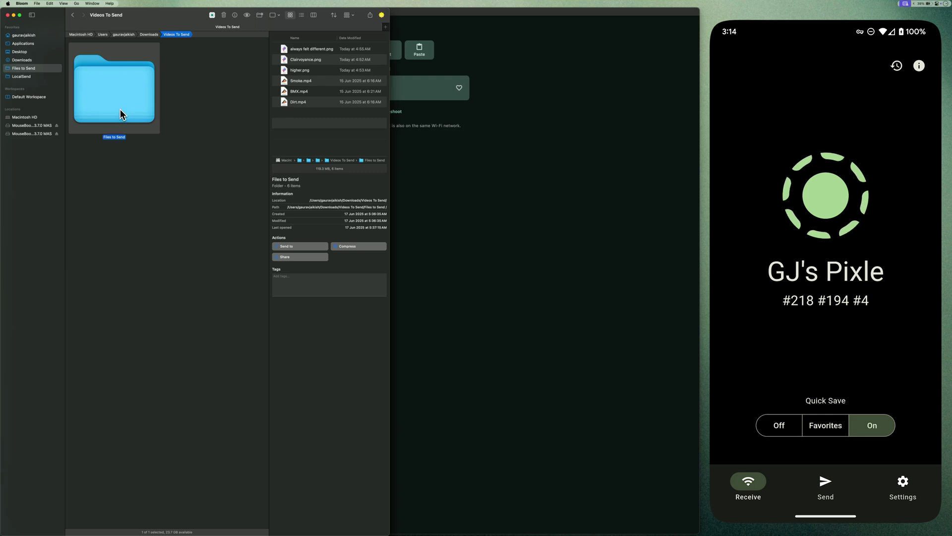
{"action": "left_click_drag", "start_coordinate": [120, 109], "coordinate": [494, 202]}
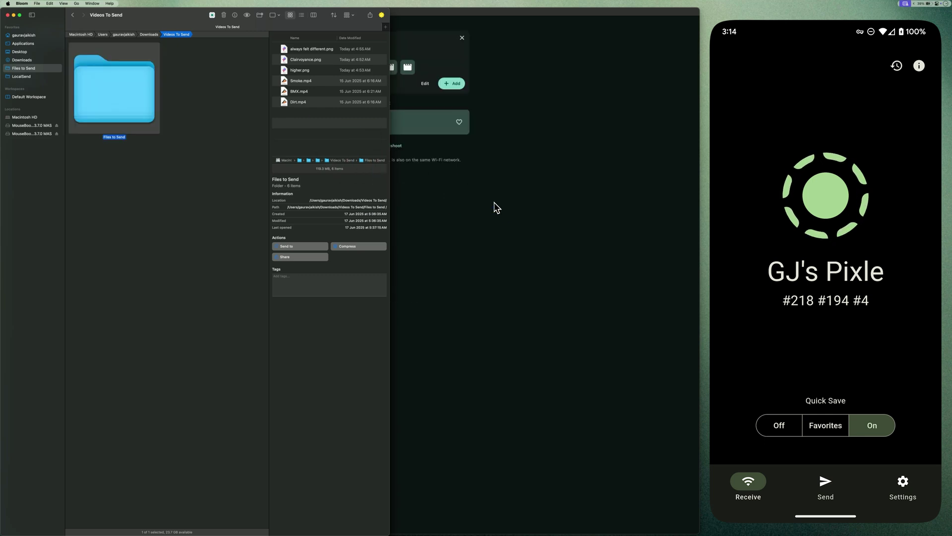
{"action": "left_click", "coordinate": [494, 202]}
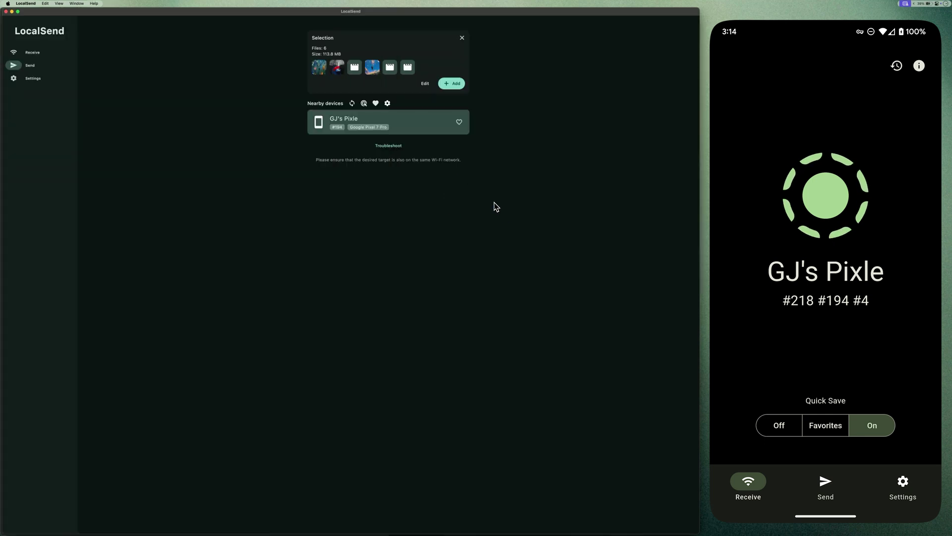
{"action": "left_click", "coordinate": [427, 128]}
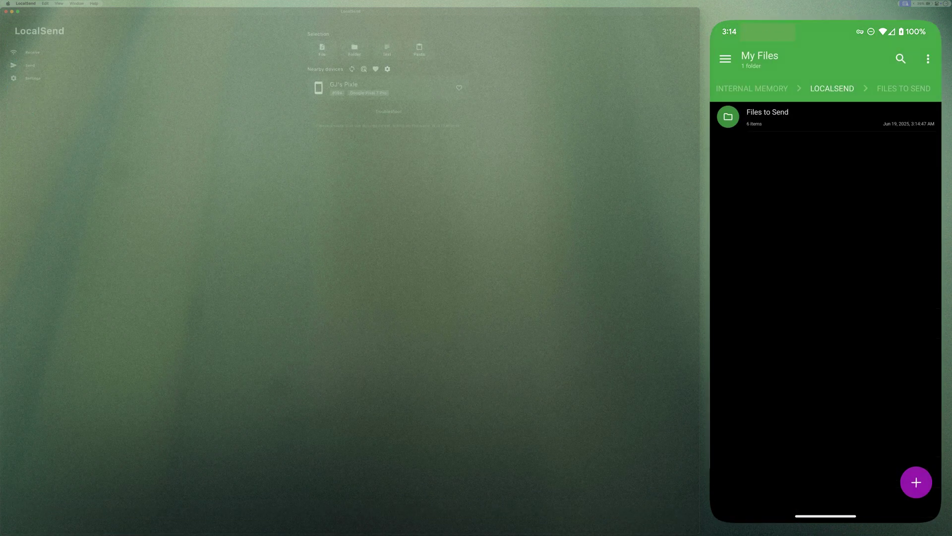
- Open LocalSend › Files to Send on the phone and play BMX.mp4 in a video player
{"action": "left_click", "coordinate": [814, 109]}
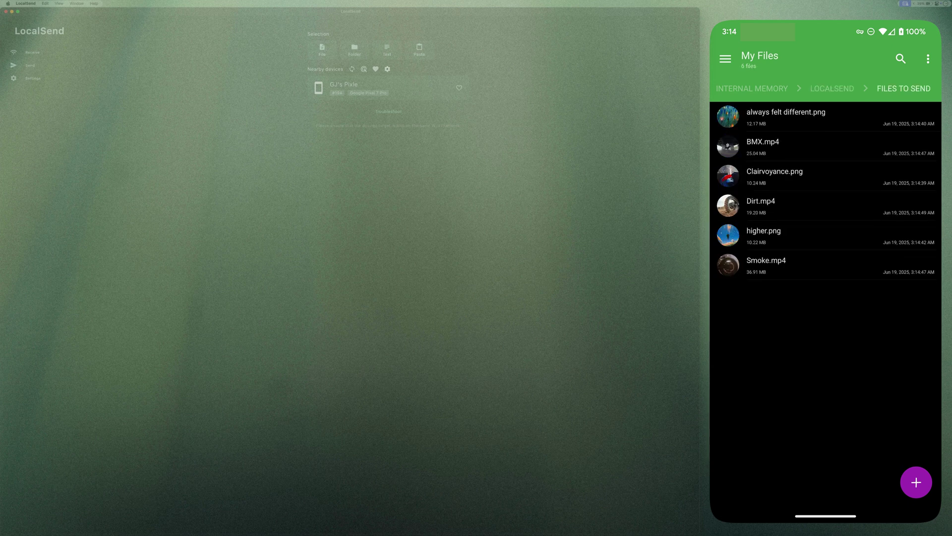
{"action": "left_click", "coordinate": [763, 144]}
{"action": "left_click", "coordinate": [857, 500]}
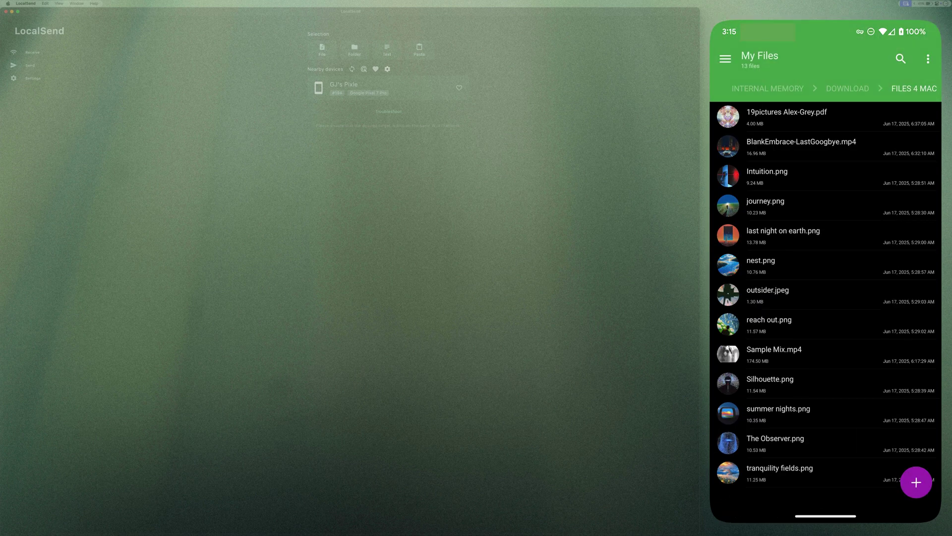
- Select all 13 files in the Files 4 Mac folder, starting with the five PNG images
{"action": "left_click", "coordinate": [823, 176]}
{"action": "left_click", "coordinate": [823, 235]}
{"action": "left_click", "coordinate": [818, 325]}
{"action": "left_click", "coordinate": [816, 382]}
{"action": "left_click", "coordinate": [813, 411]}
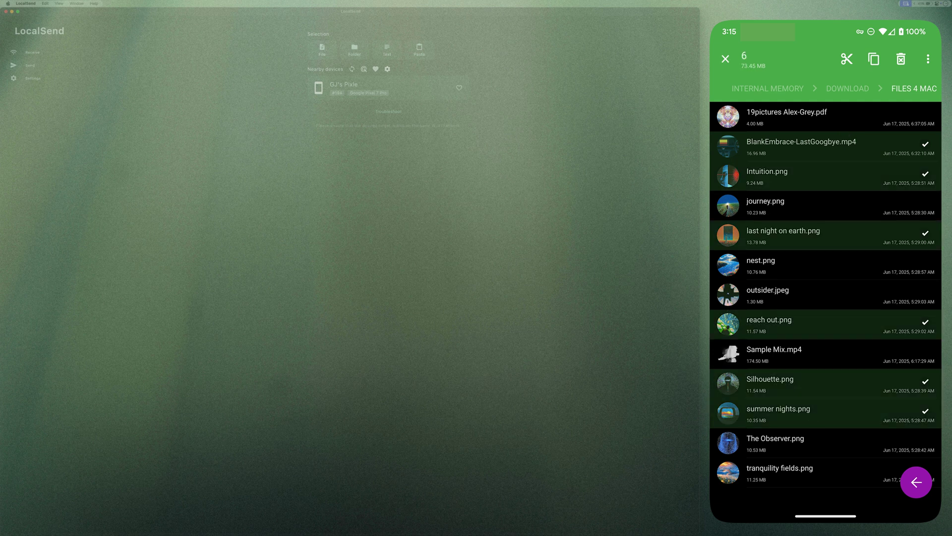
{"action": "left_click", "coordinate": [928, 58]}
{"action": "left_click", "coordinate": [863, 141]}
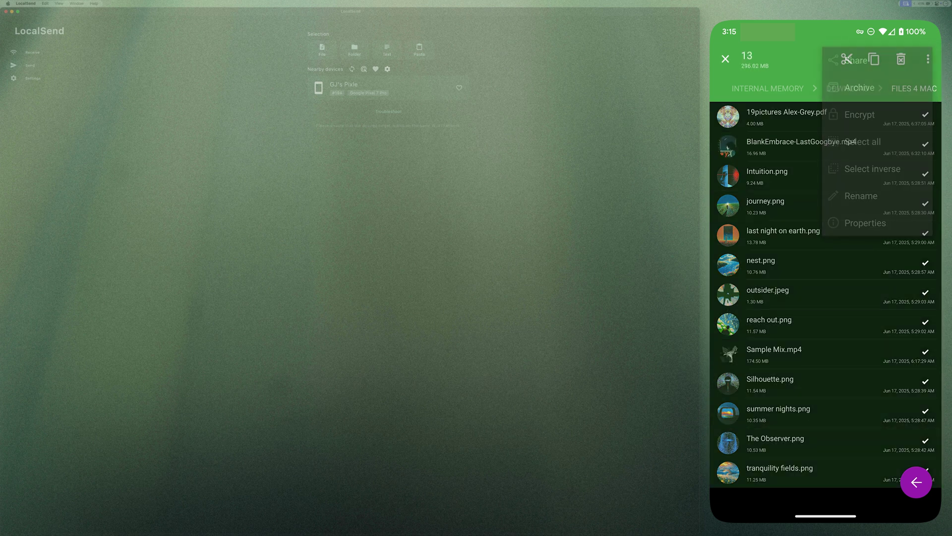
- Share the 13 selected files to LocalSend
{"action": "left_click", "coordinate": [928, 58]}
{"action": "left_click", "coordinate": [923, 59]}
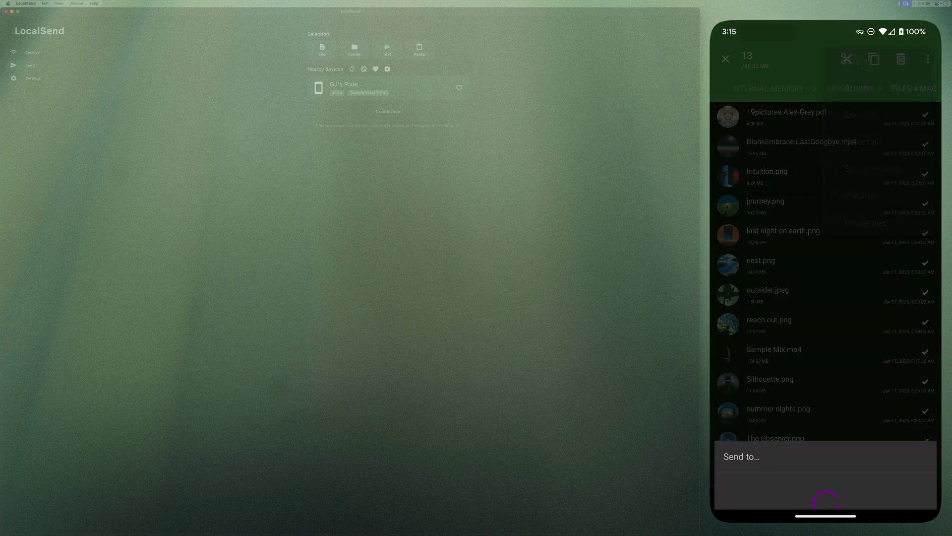
{"action": "left_click", "coordinate": [837, 409]}
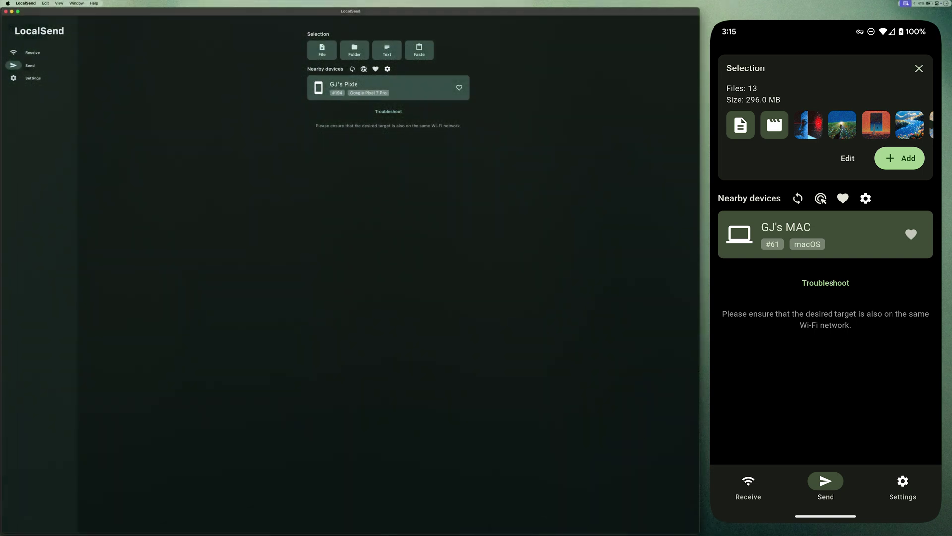
- Send the 13 files to the Mac and play BlankEmbrace-LastGoogbye.mp4 from its Downloads folder
{"action": "left_click", "coordinate": [794, 234]}
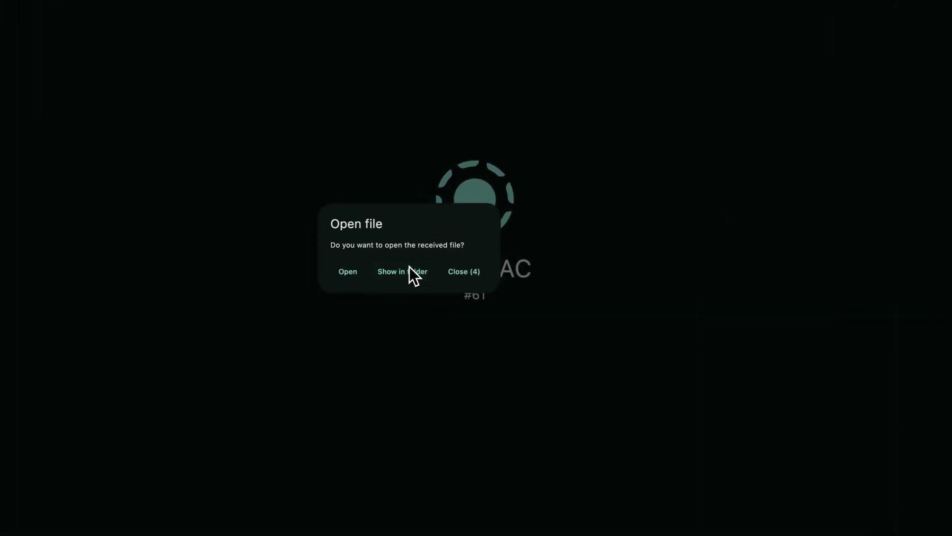
{"action": "left_click", "coordinate": [409, 271]}
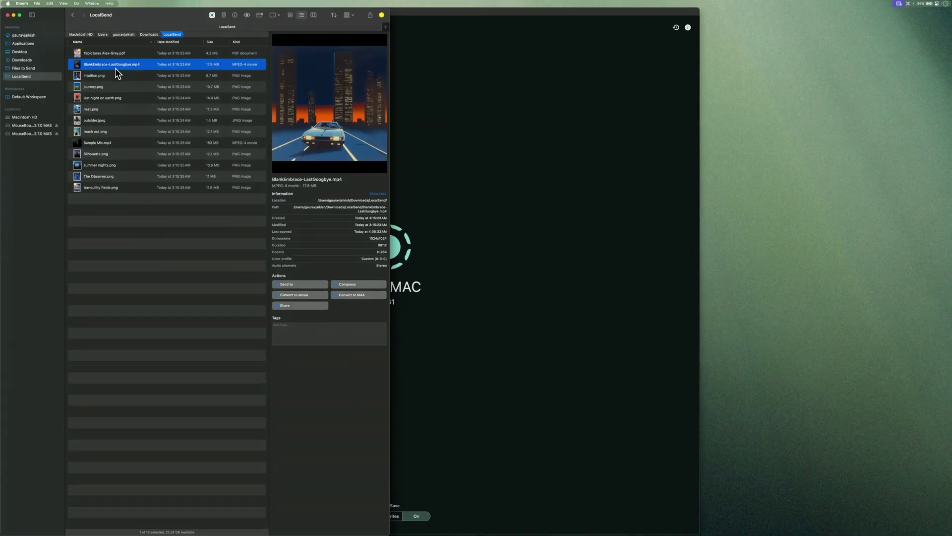
{"action": "double_click", "coordinate": [115, 67]}
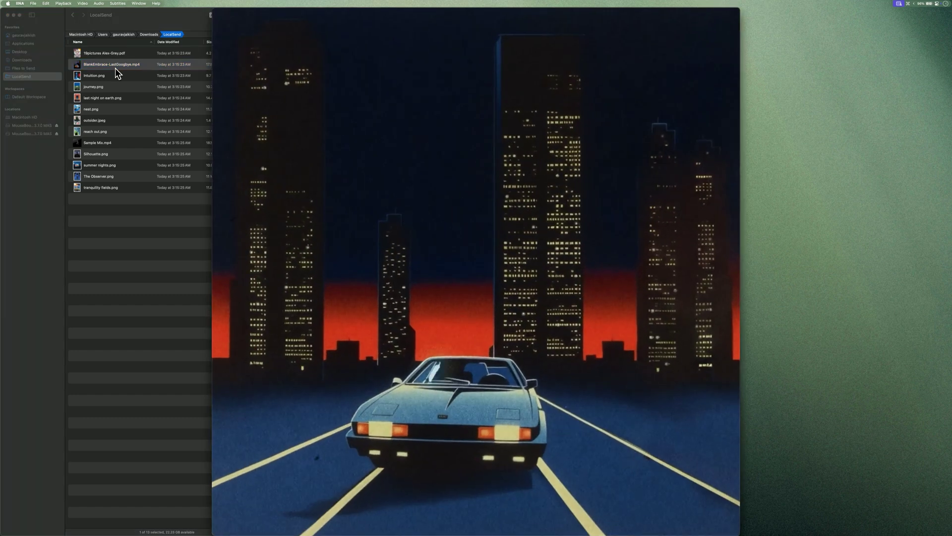